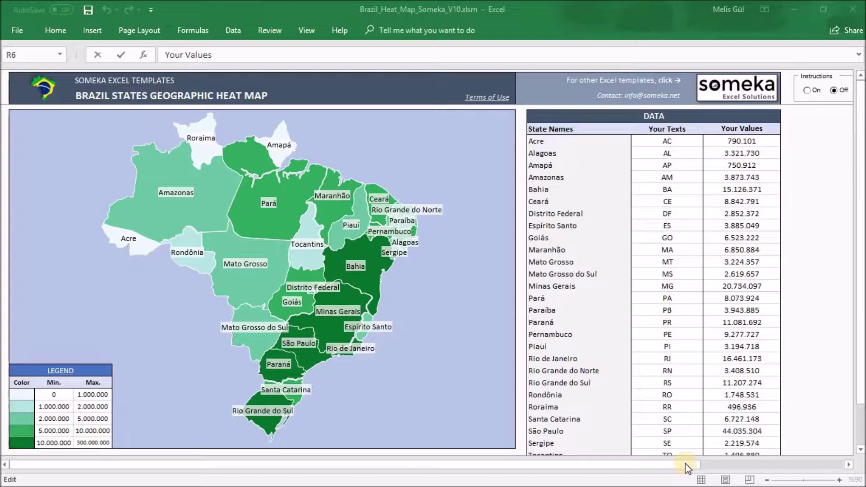
Step: Review the instruction notes and Pará's GDP value unchanged, and select the top green swatch
click(811, 91)
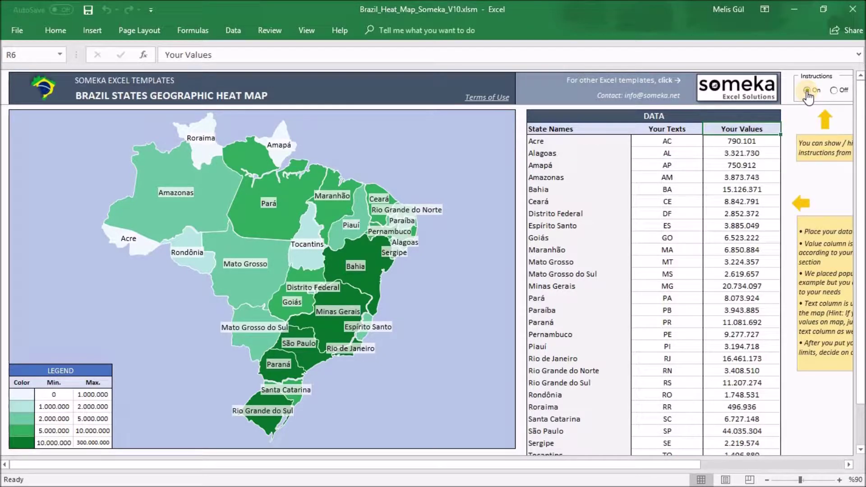
click(835, 91)
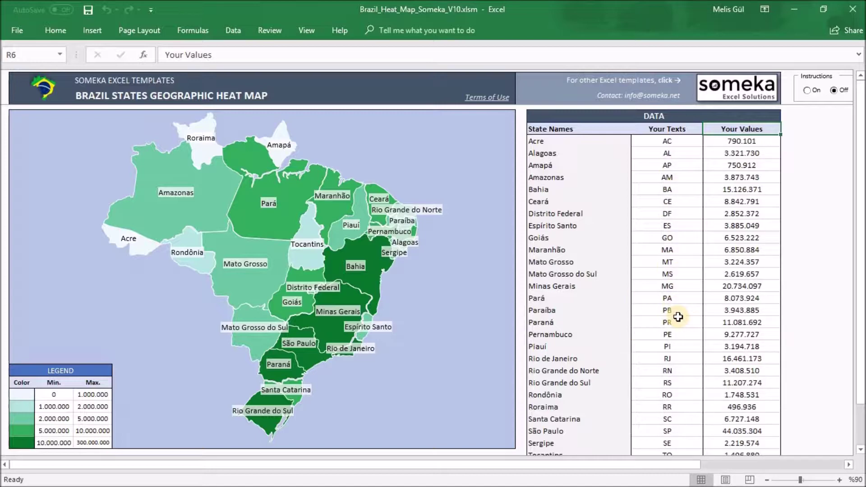
double_click(751, 298)
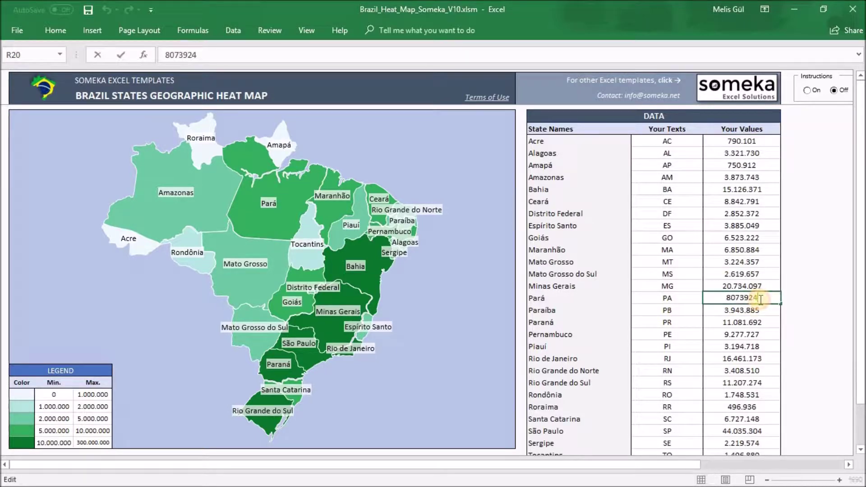
double_click(764, 128)
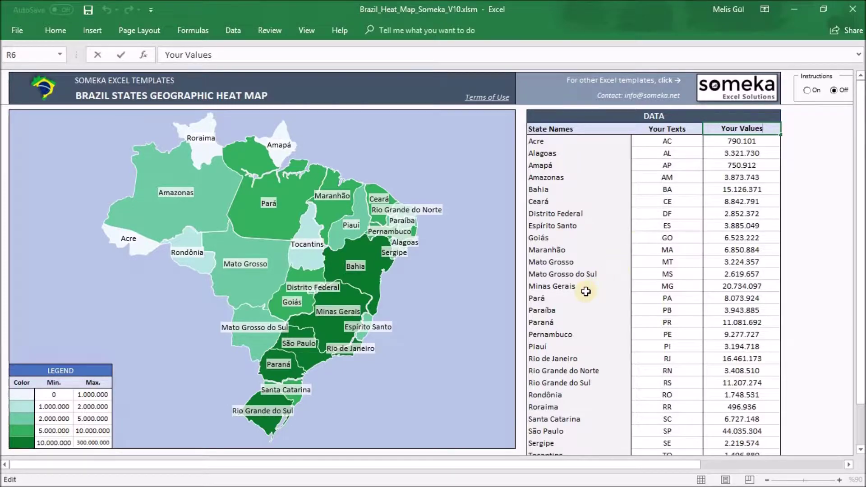
scroll(489, 345, down, 4)
scroll(433, 380, down, 4)
scroll(420, 406, down, 3)
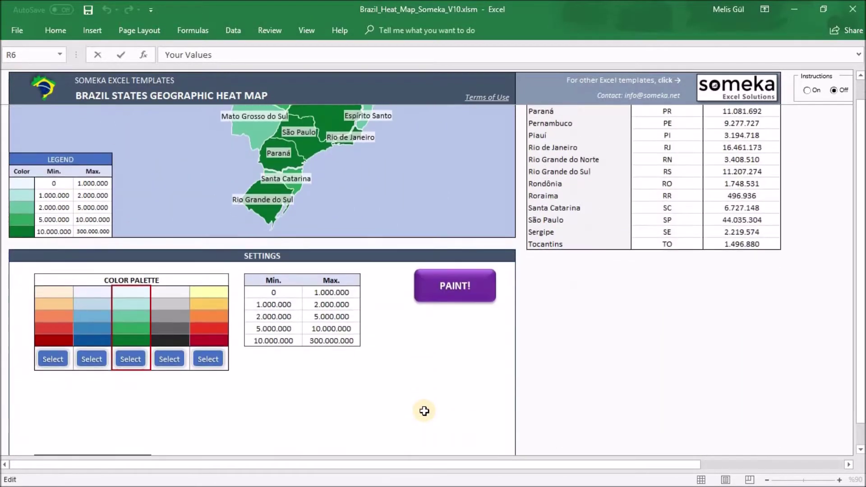
scroll(424, 409, down, 2)
scroll(424, 410, down, 2)
scroll(424, 409, up, 4)
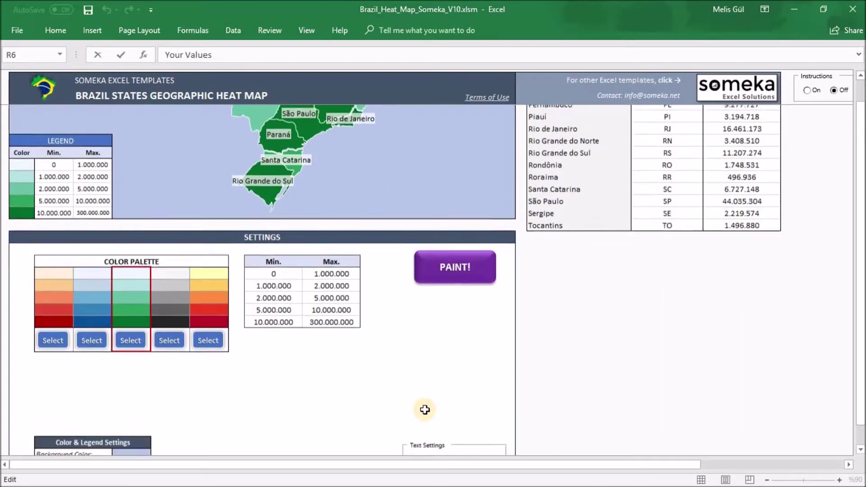
scroll(424, 409, down, 2)
scroll(366, 413, down, 3)
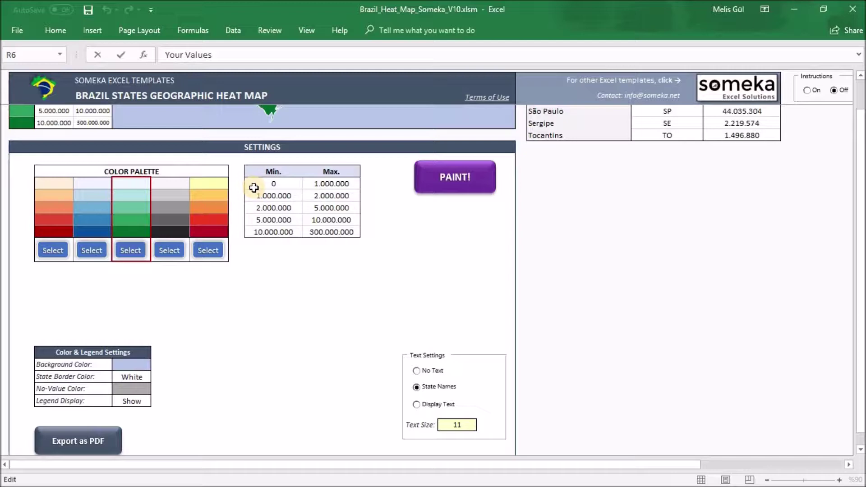
click(126, 180)
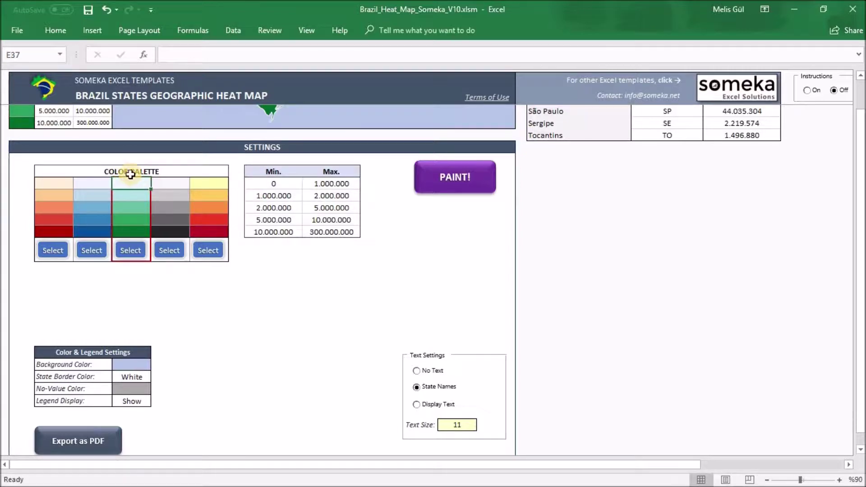
Step: Give the top green palette swatch a new theme fill colour from Fill Color
click(66, 33)
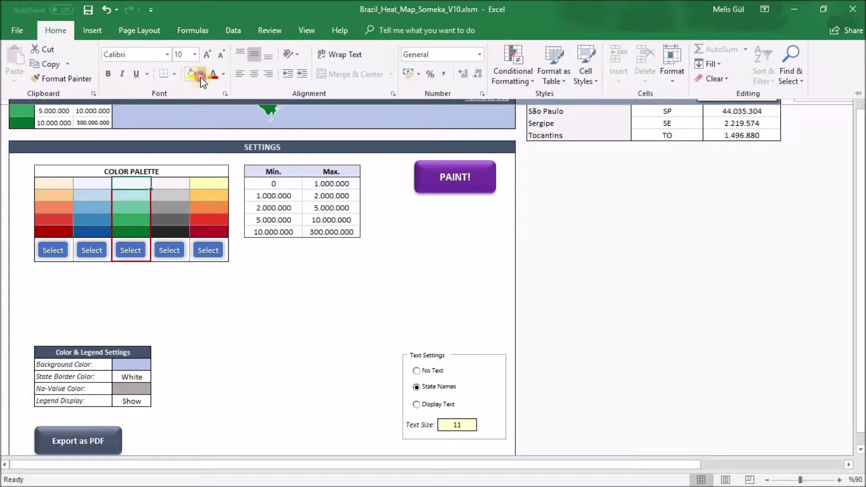
click(202, 74)
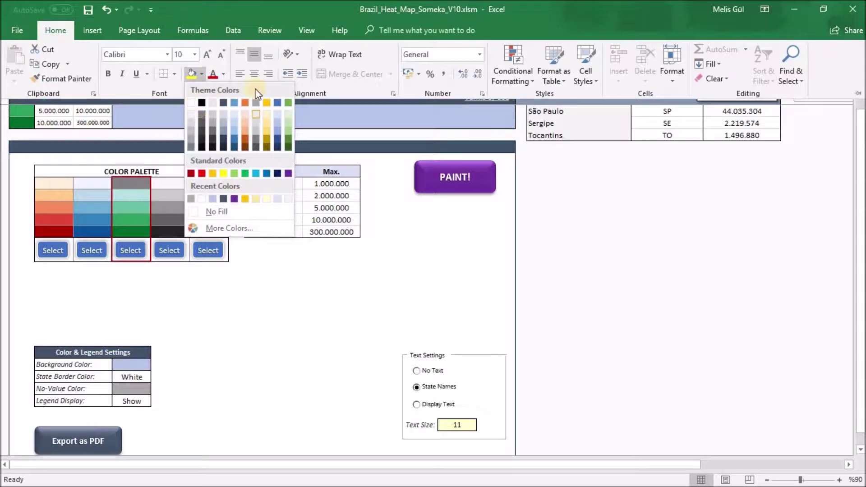
click(267, 143)
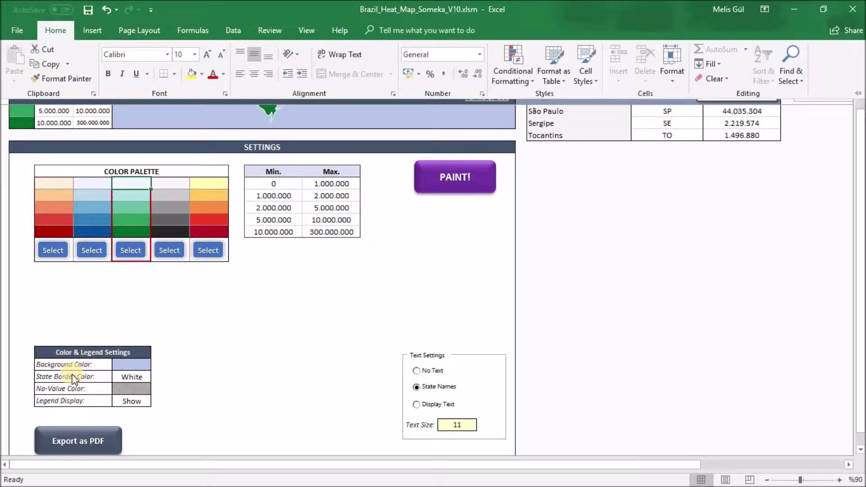
click(132, 376)
click(156, 377)
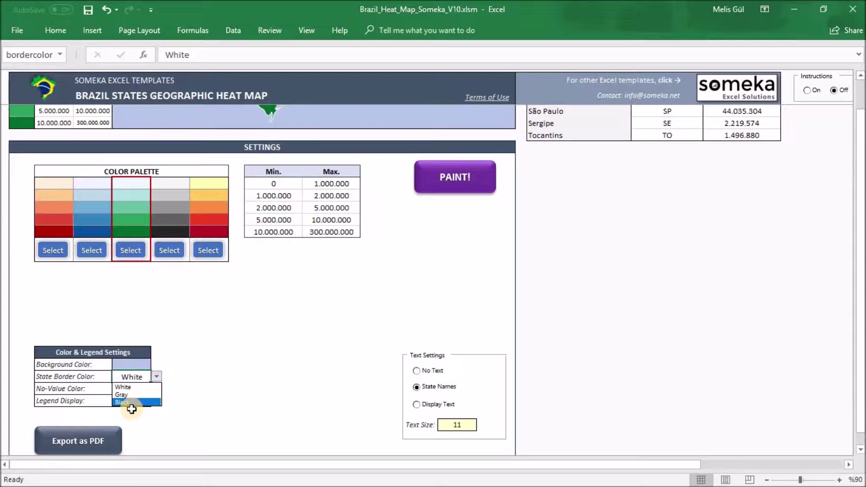
click(90, 387)
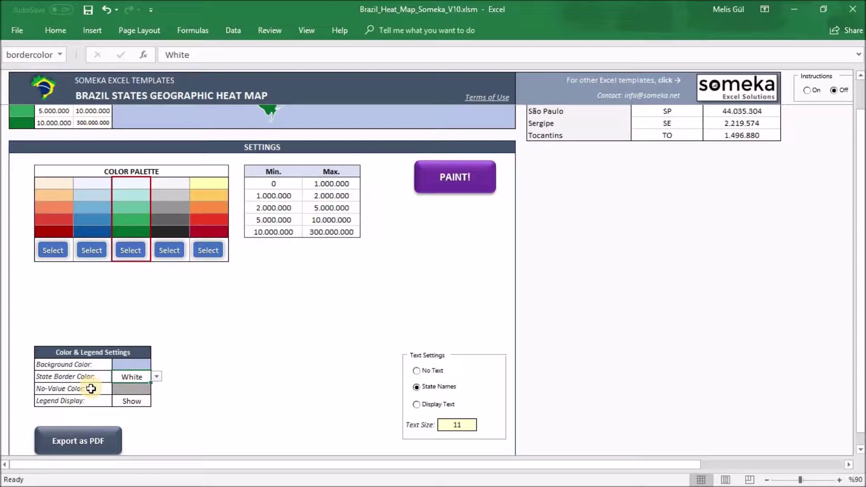
click(132, 389)
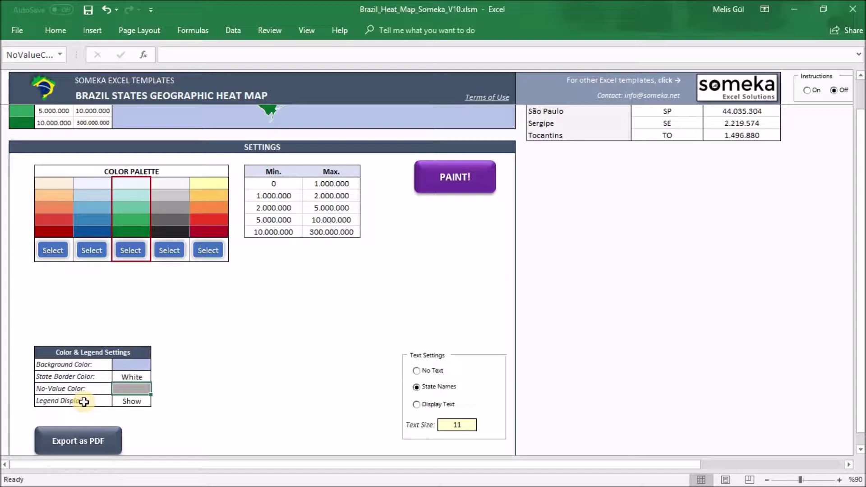
click(135, 401)
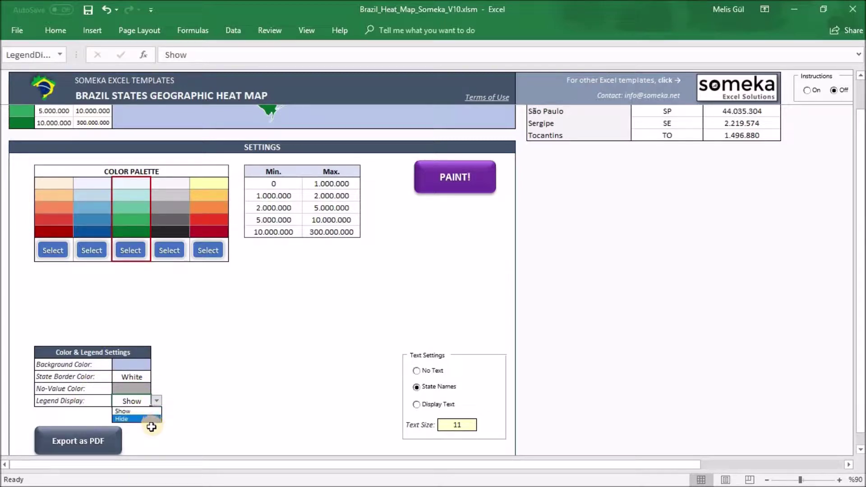
key(Escape)
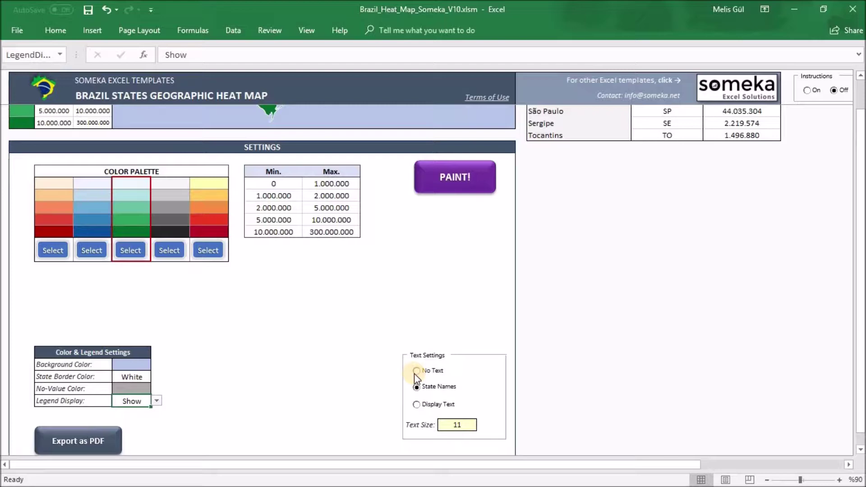
Step: Switch Text Settings to Display Text and repaint the map with two-letter state codes
click(416, 404)
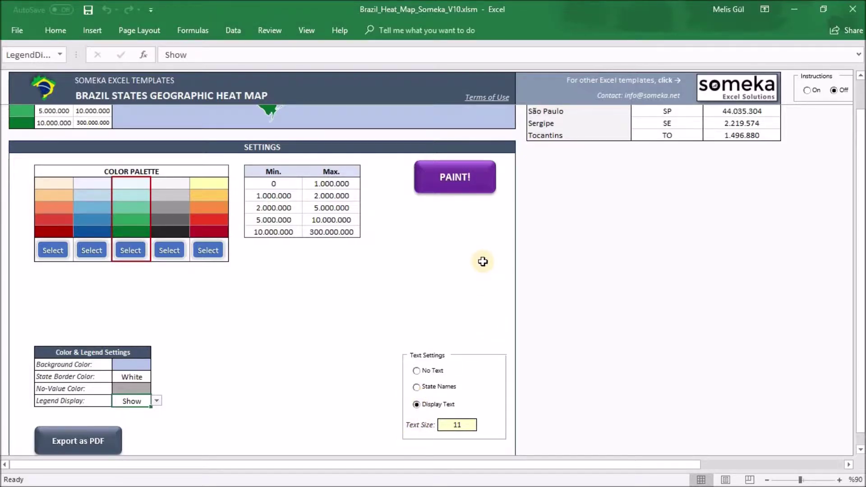
scroll(487, 262, up, 5)
scroll(487, 263, up, 5)
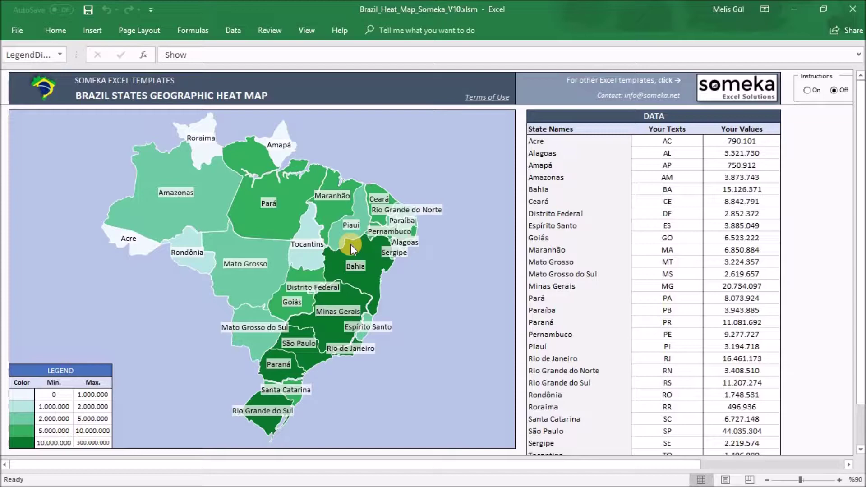
scroll(406, 339, down, 5)
scroll(459, 400, up, 4)
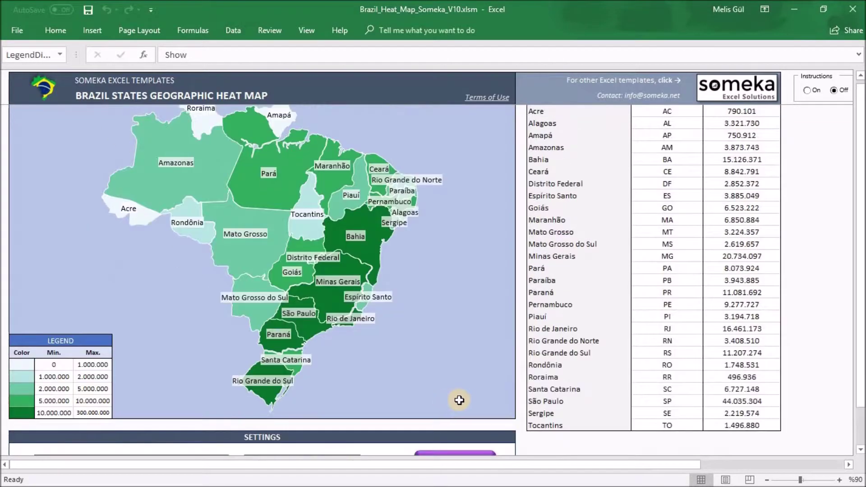
scroll(459, 400, down, 3)
click(457, 371)
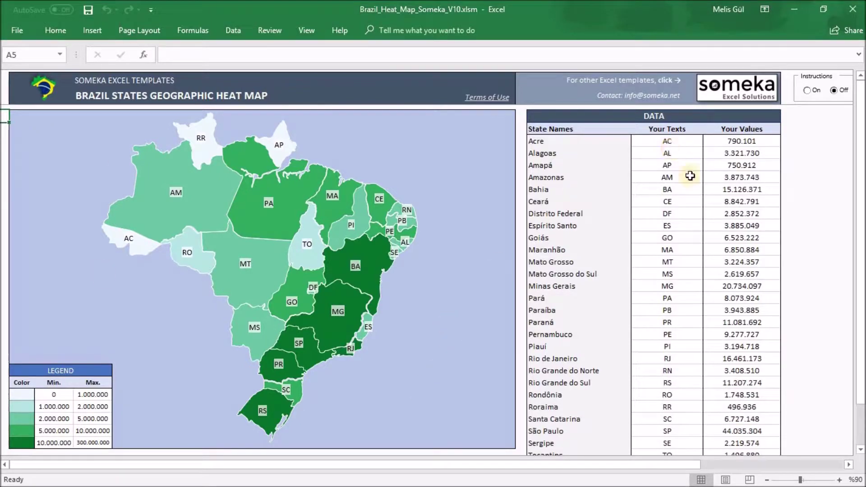
drag(690, 358, 690, 348)
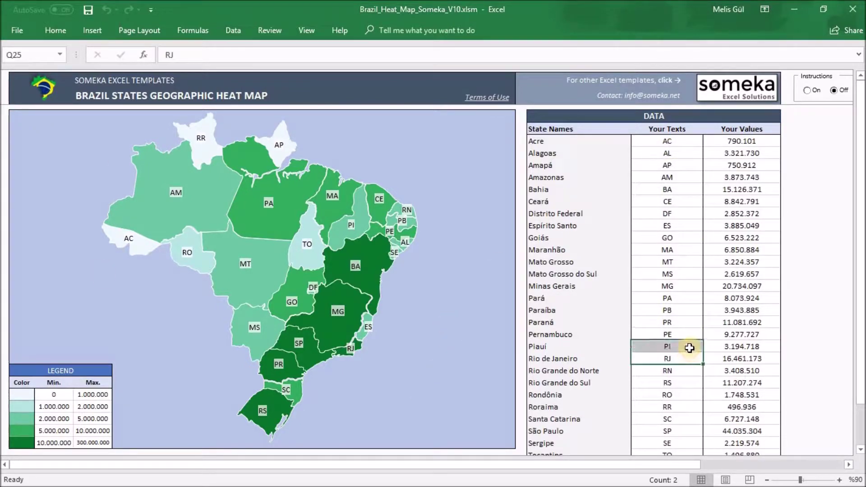
drag(861, 244, 861, 284)
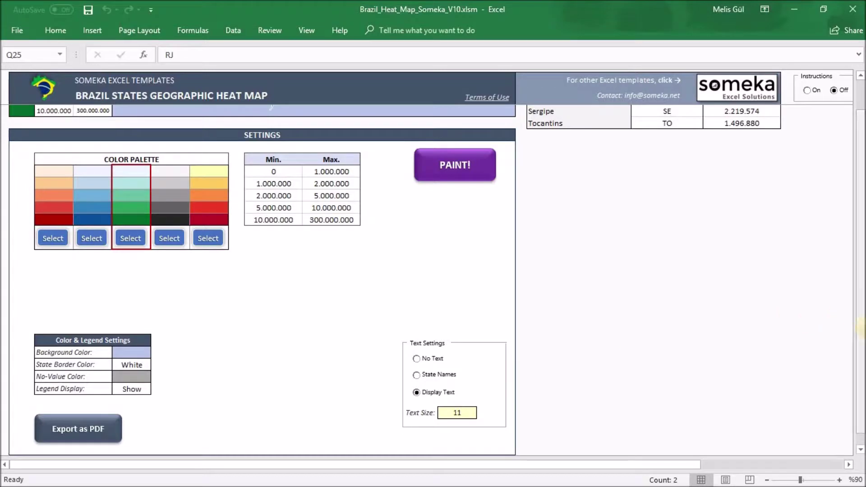
drag(861, 291, 858, 268)
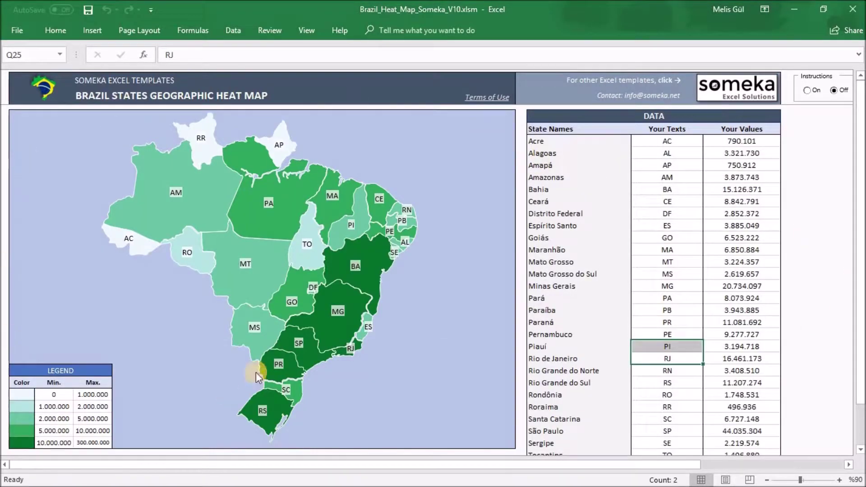
Step: Switch to Brazil GRP 2016.xlsx, which holds the 2017 GDP rates, via Ctrl+Tab
key(ctrl+Tab)
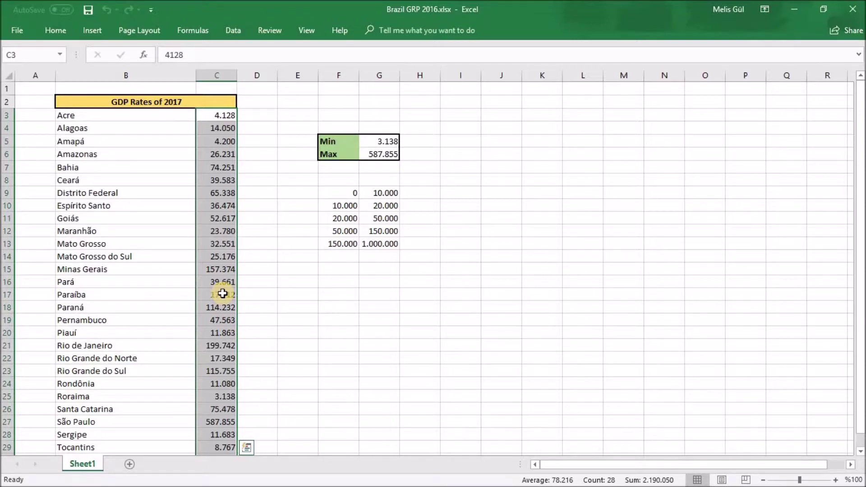
Step: Copy column C's 2017 GDP figures into the template's Your Values column as values only
click(55, 30)
click(764, 76)
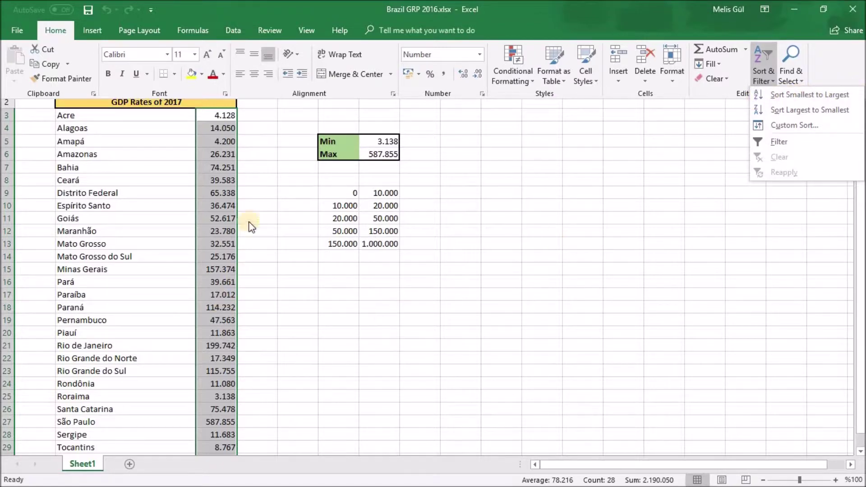
click(230, 141)
key(ctrl+c)
key(alt+Tab)
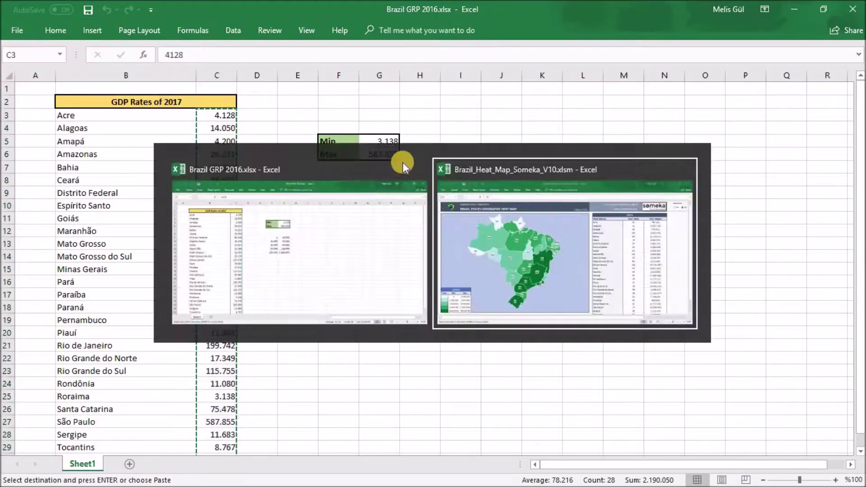
click(758, 140)
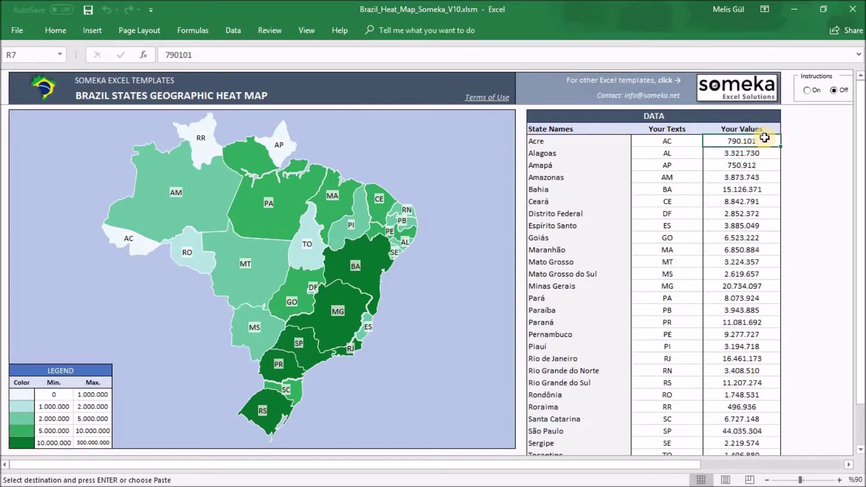
key(ctrl+v)
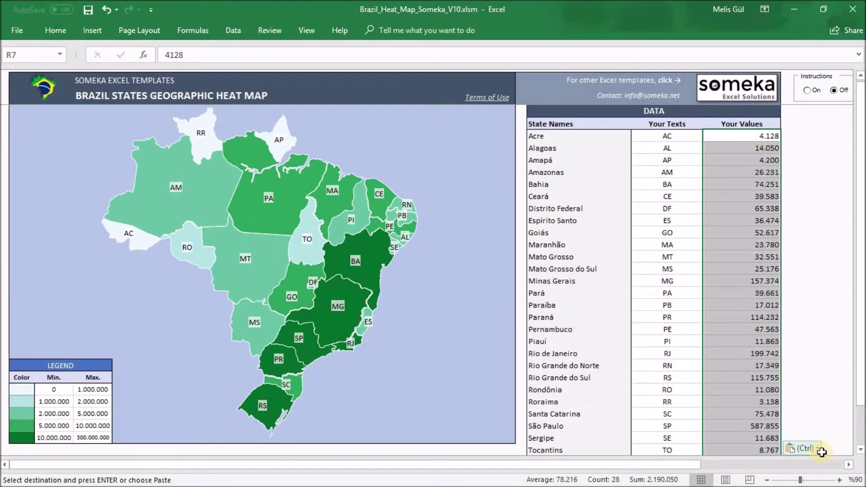
click(805, 449)
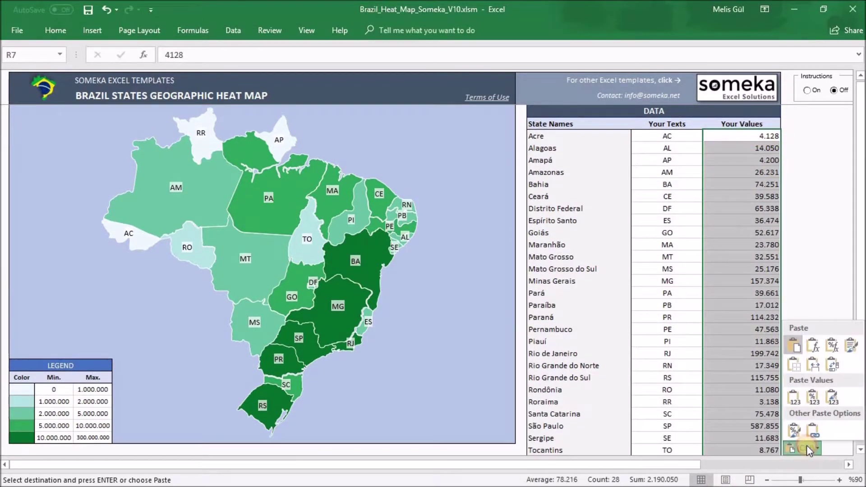
click(796, 403)
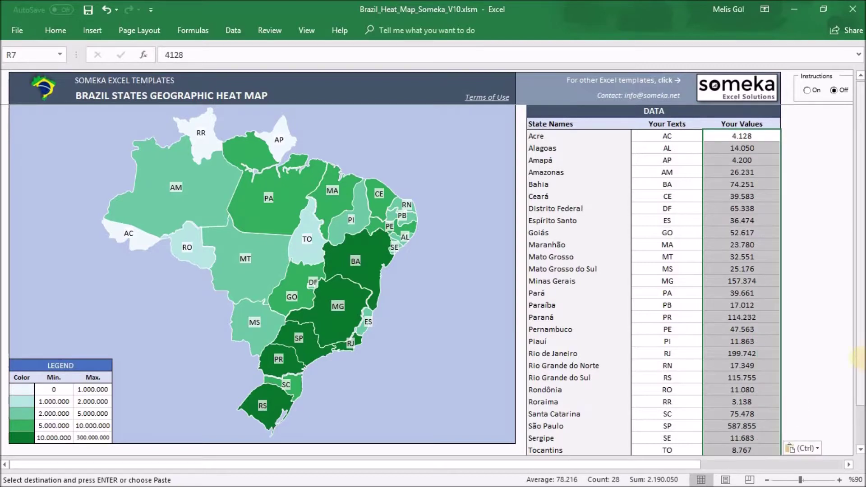
drag(861, 313, 861, 339)
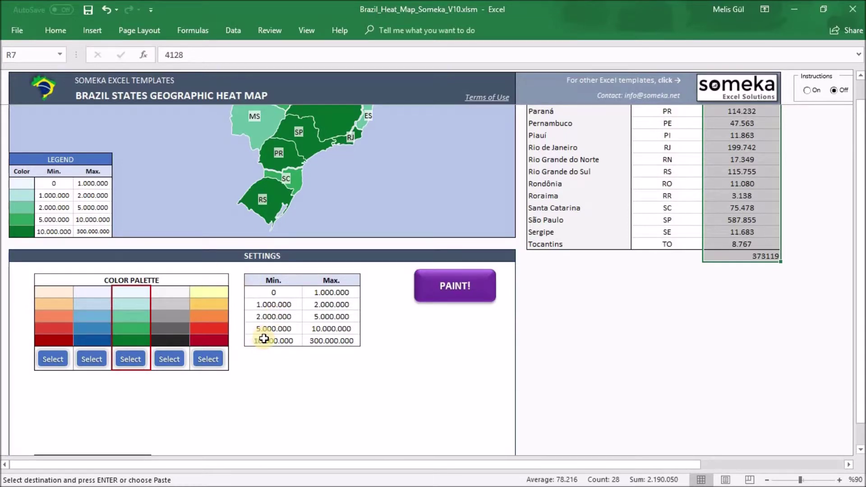
Step: Paste the F9:G13 GDP bins as values into the template's Min/Max range table
key(alt+Tab)
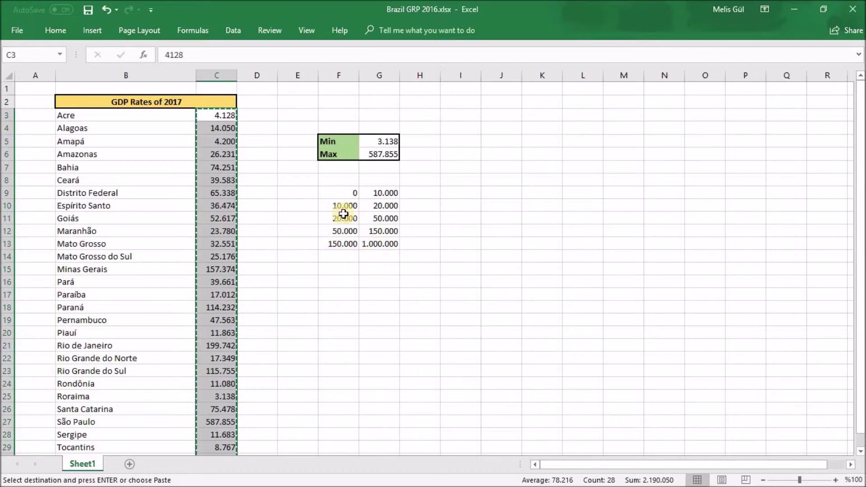
drag(342, 193, 383, 244)
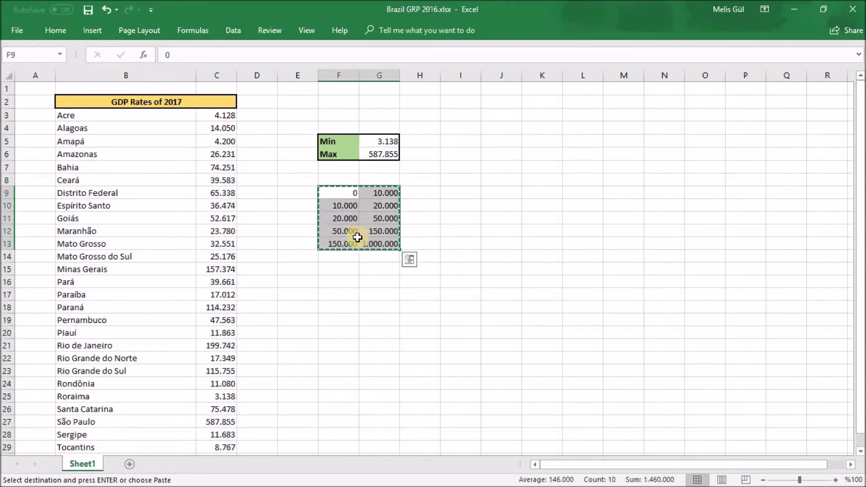
key(alt+Tab)
drag(278, 293, 332, 341)
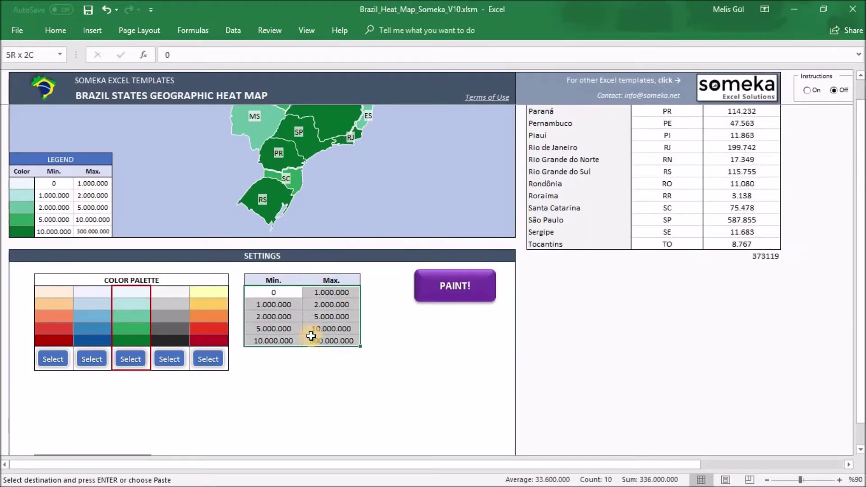
key(ctrl+v)
click(382, 355)
click(373, 444)
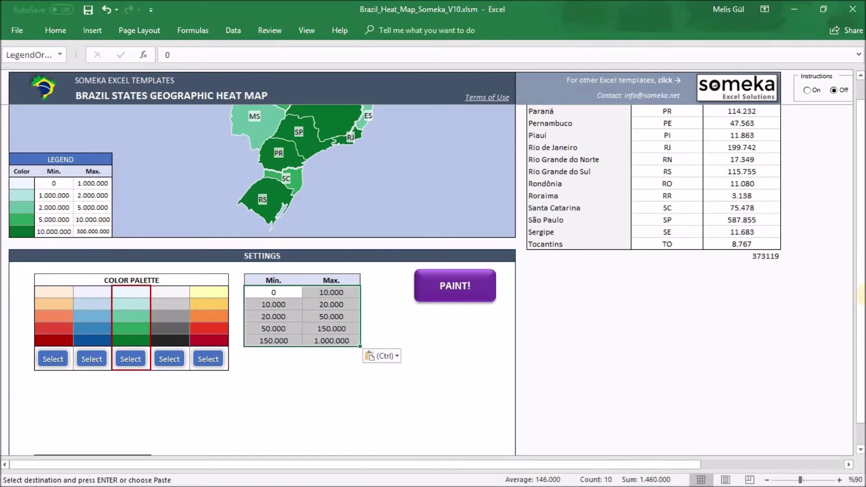
drag(860, 288, 856, 315)
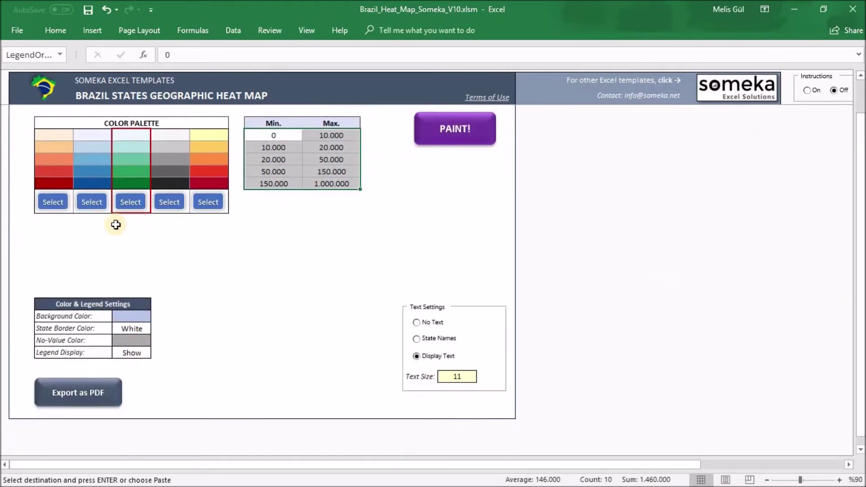
Step: Choose the red palette, set State Border Color to Black, and repaint the map
click(52, 205)
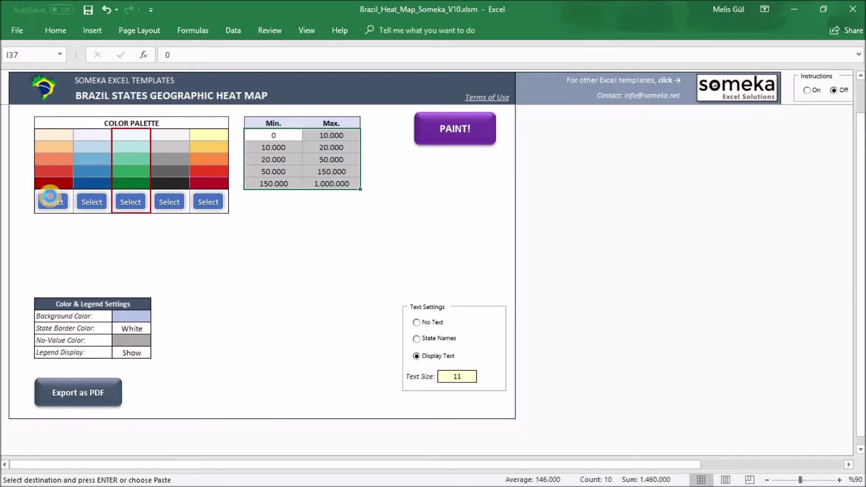
click(132, 328)
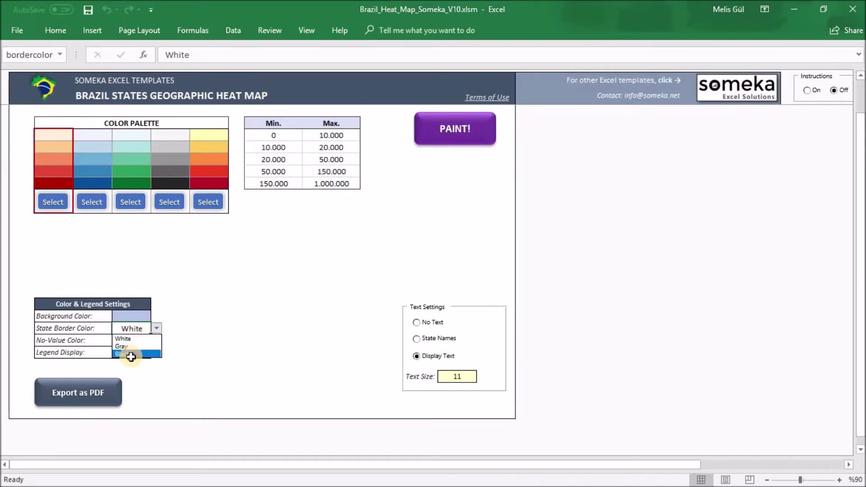
click(130, 352)
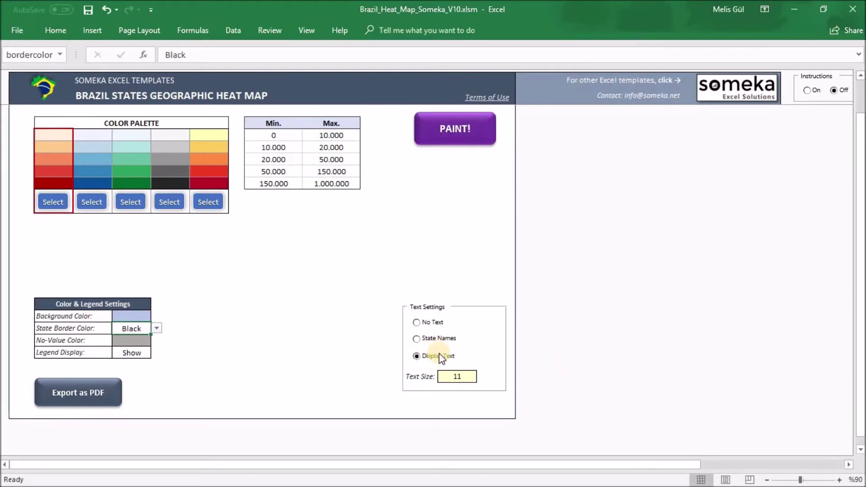
click(463, 127)
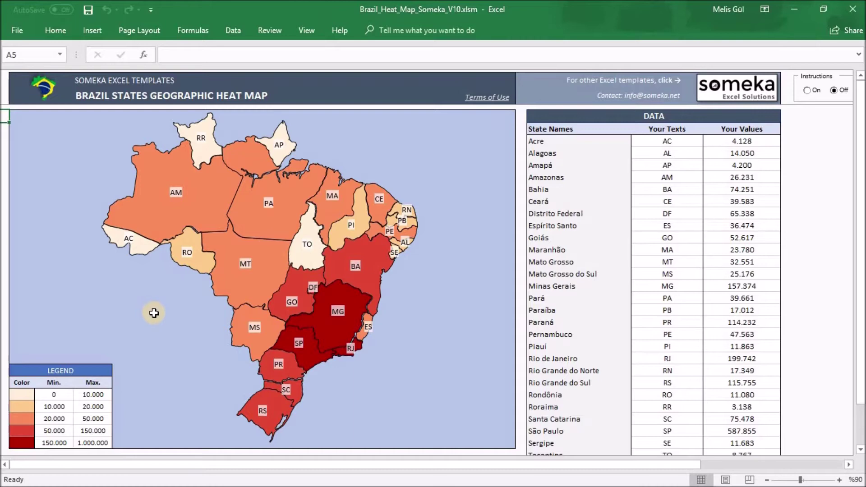
scroll(243, 385, down, 5)
scroll(235, 398, down, 3)
scroll(235, 398, down, 5)
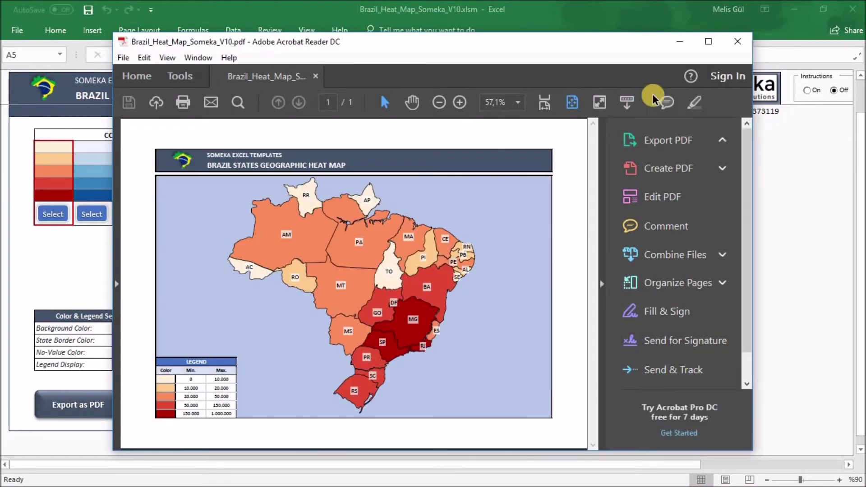
Step: Close the exported heat map PDF in Acrobat Reader DC
click(734, 44)
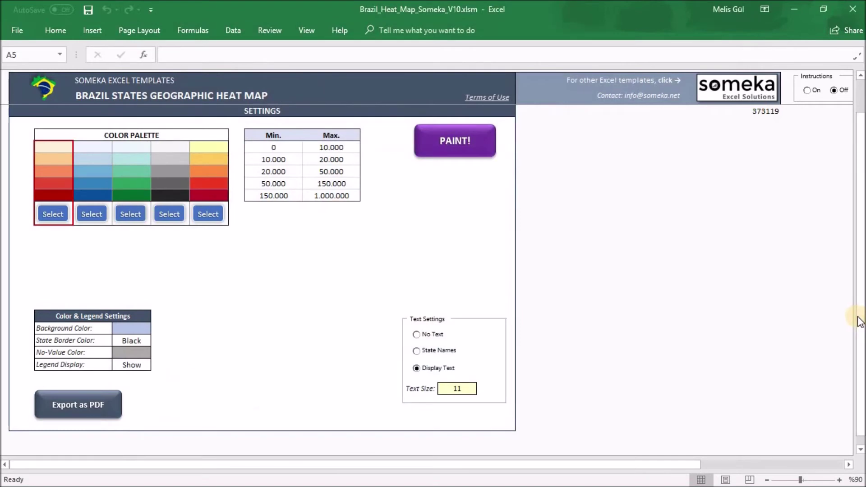
drag(860, 319, 860, 203)
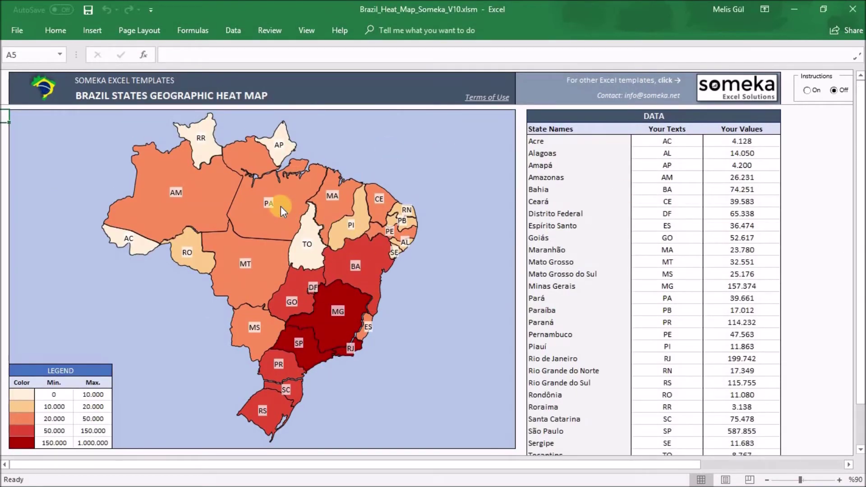
Step: Unprotect the heat map sheet from the Review tab by entering its password
click(270, 31)
click(443, 82)
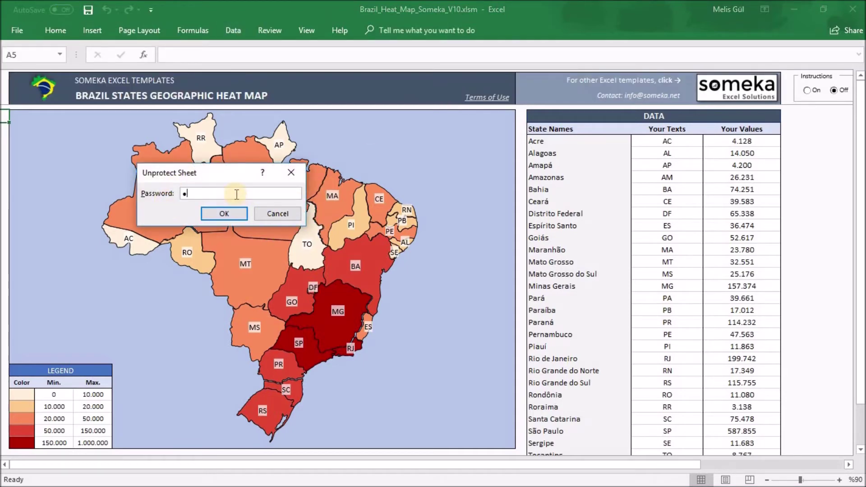
key(Return)
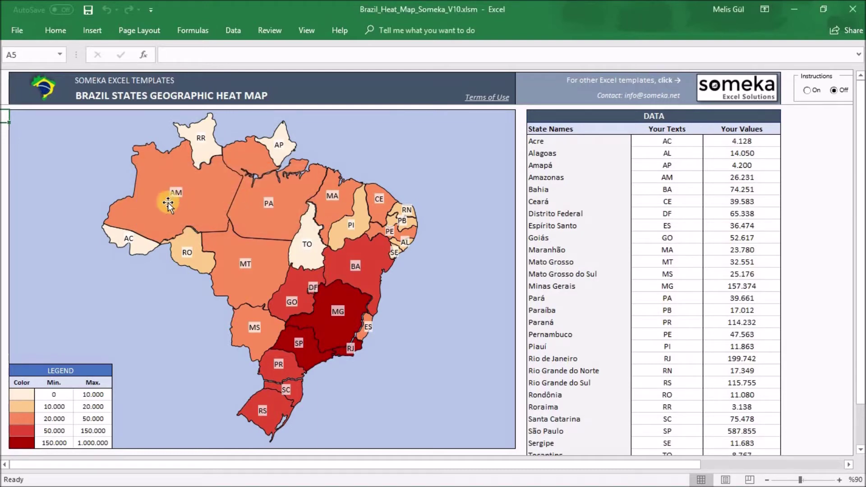
Step: Move the Amazonas shape left off the map, enlarge it, and fill it light blue
drag(168, 203, 92, 191)
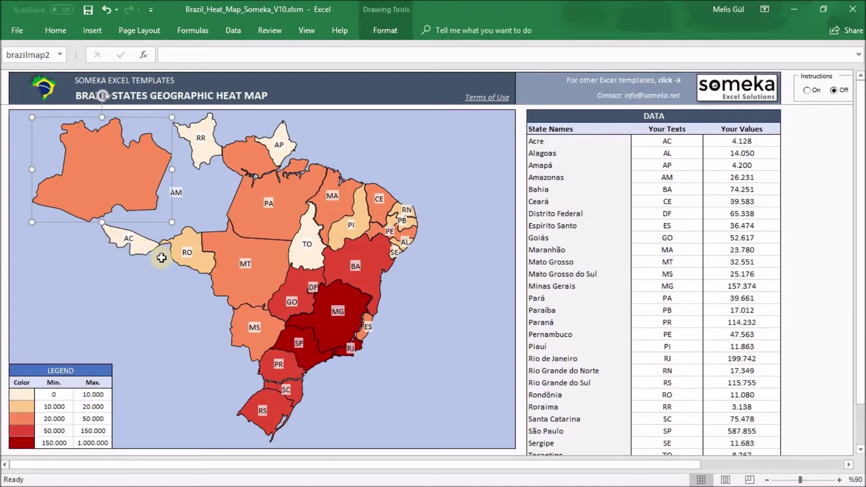
mouse_move(194, 230)
mouse_down()
mouse_move(205, 263)
mouse_move(166, 218)
mouse_up()
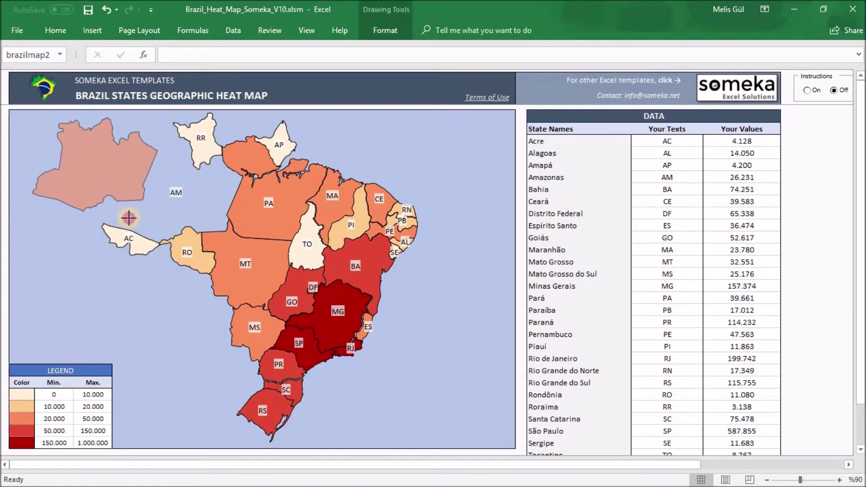
double_click(55, 30)
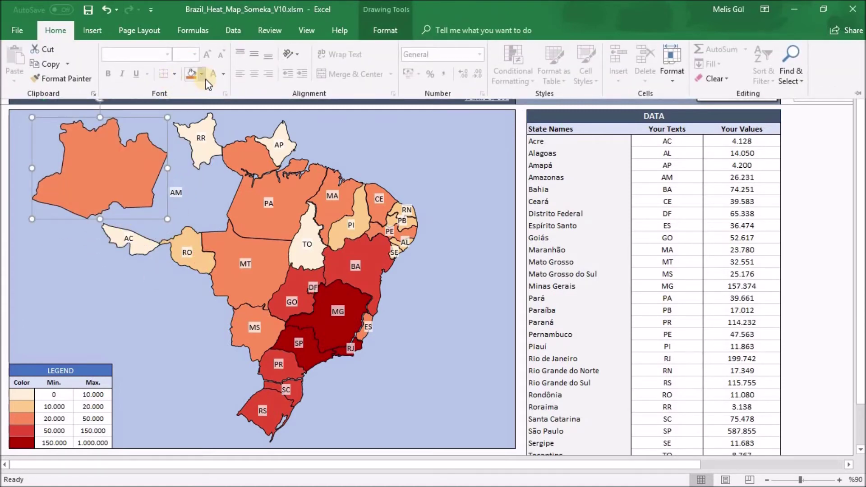
click(201, 73)
click(260, 190)
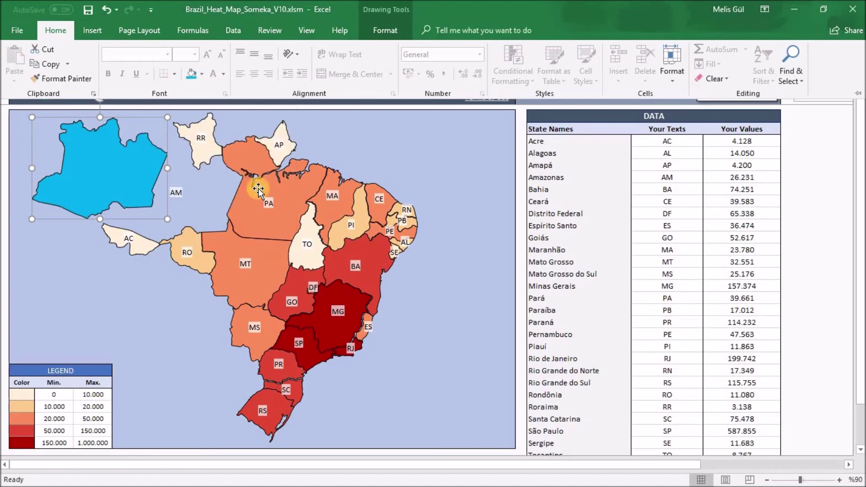